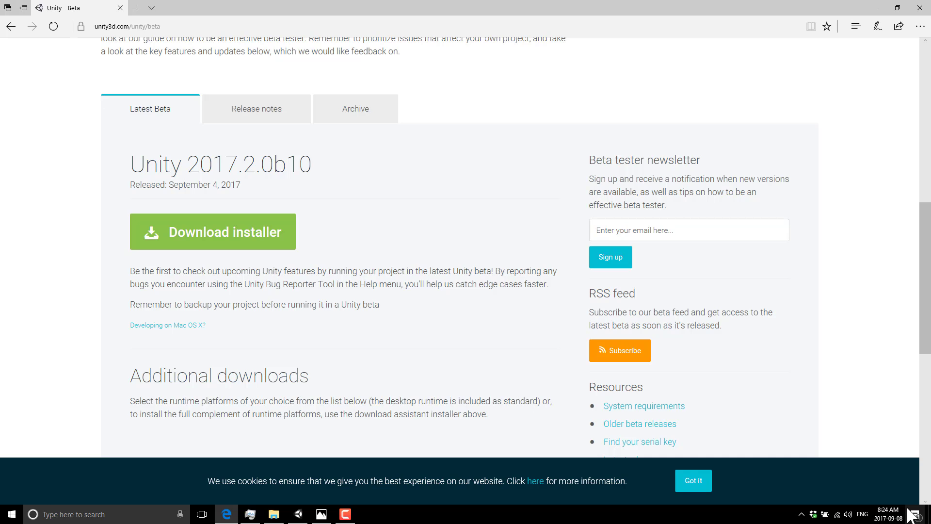
Step: In the Unity launcher's Learn section, download tutorial 03, Tweaking Components
left_click(299, 515)
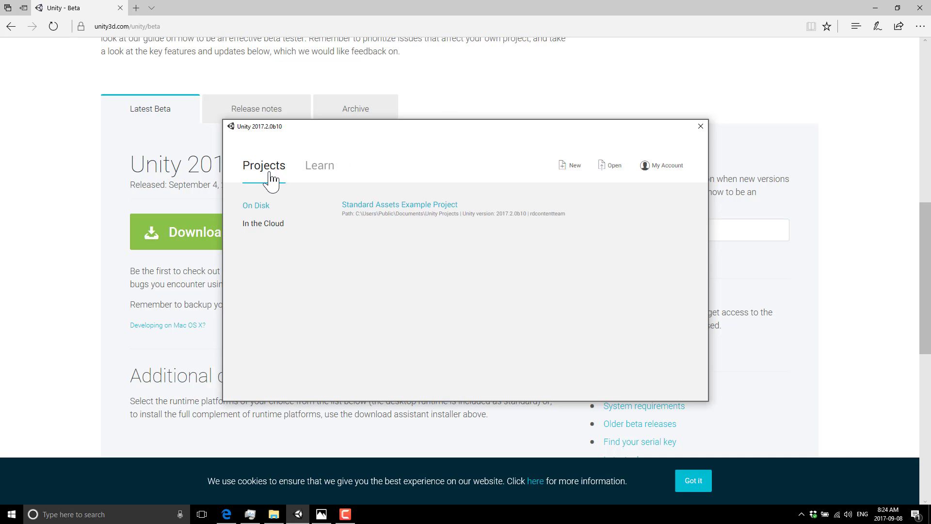
left_click(318, 178)
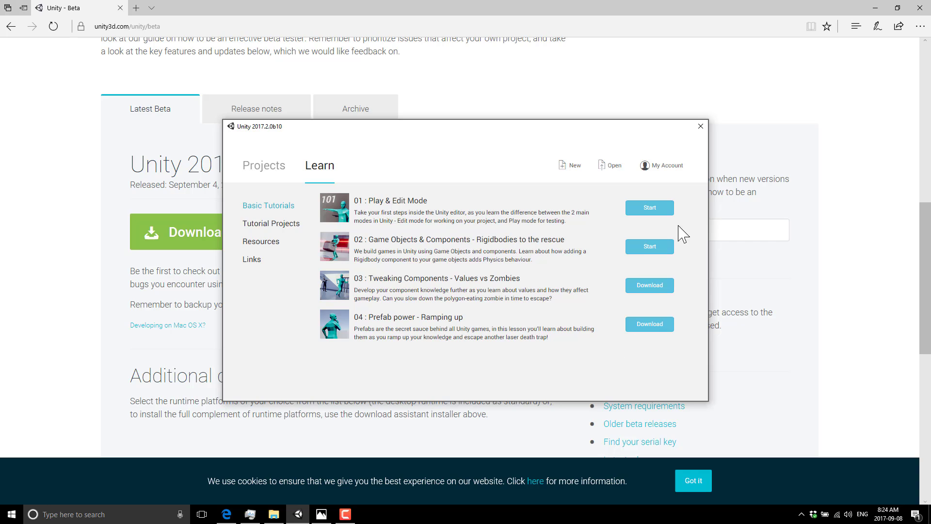
left_click(663, 291)
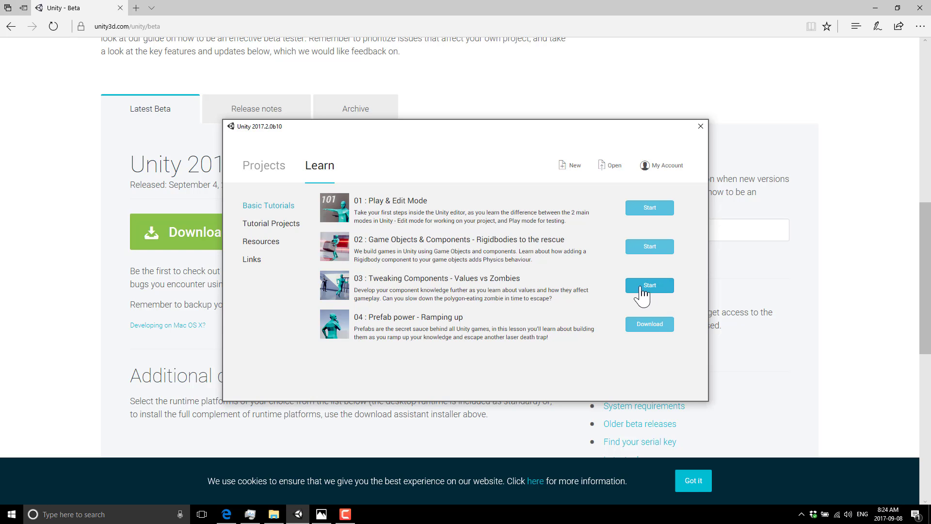
Step: Browse the projects, tutorial projects, resources and links, then return to Basic Tutorials
left_click(265, 168)
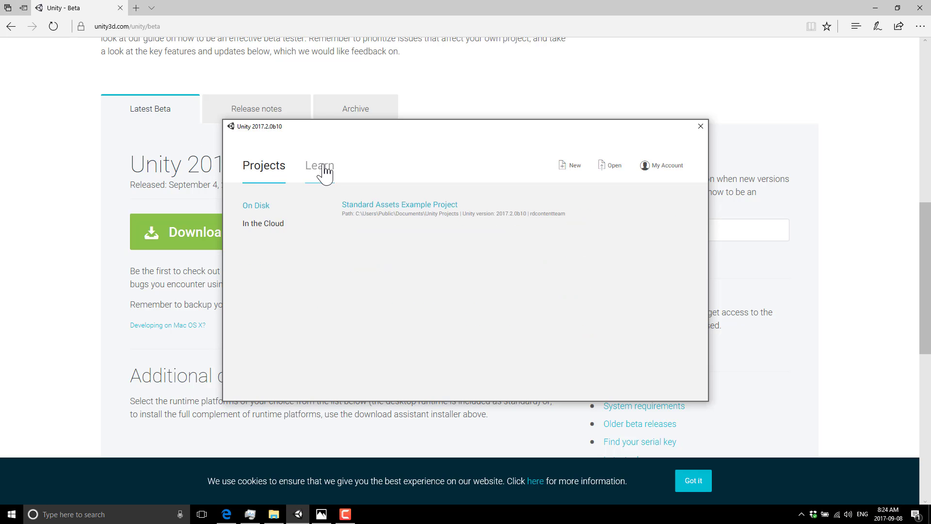
left_click(323, 167)
left_click(286, 228)
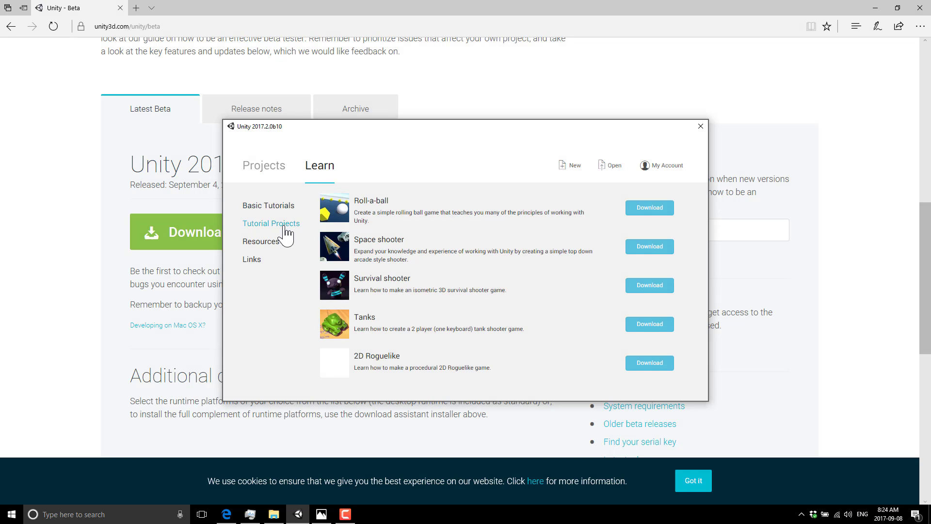
left_click(262, 242)
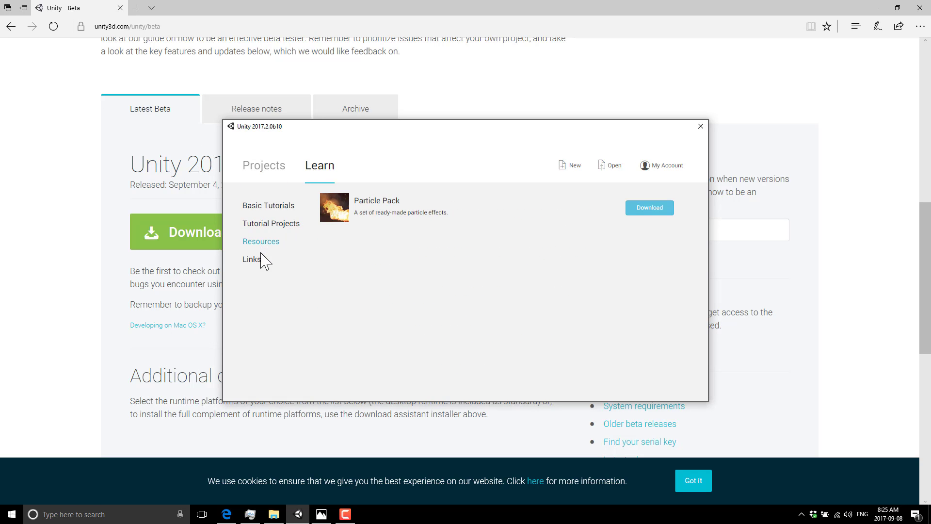
left_click(250, 261)
left_click(262, 209)
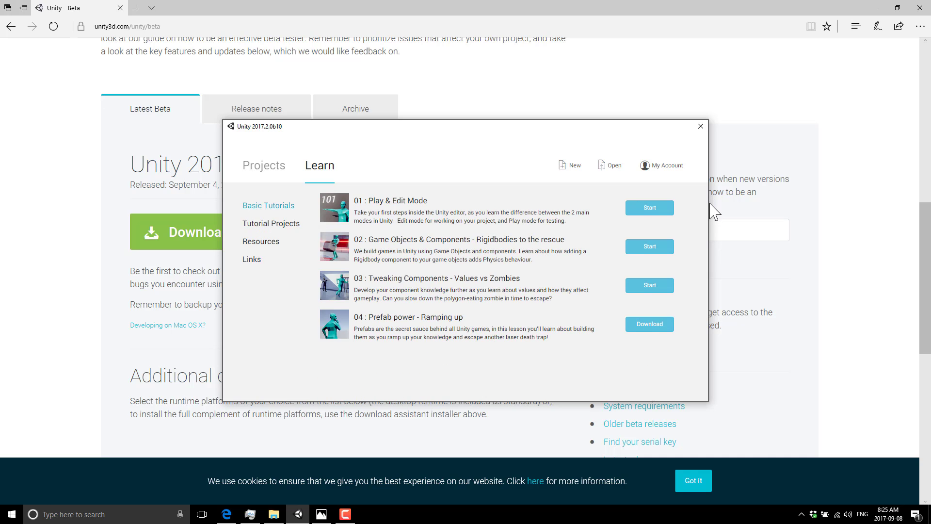
Step: Start tutorial 01, Play & Edit Mode, loading its t05-scene maze project
left_click(659, 209)
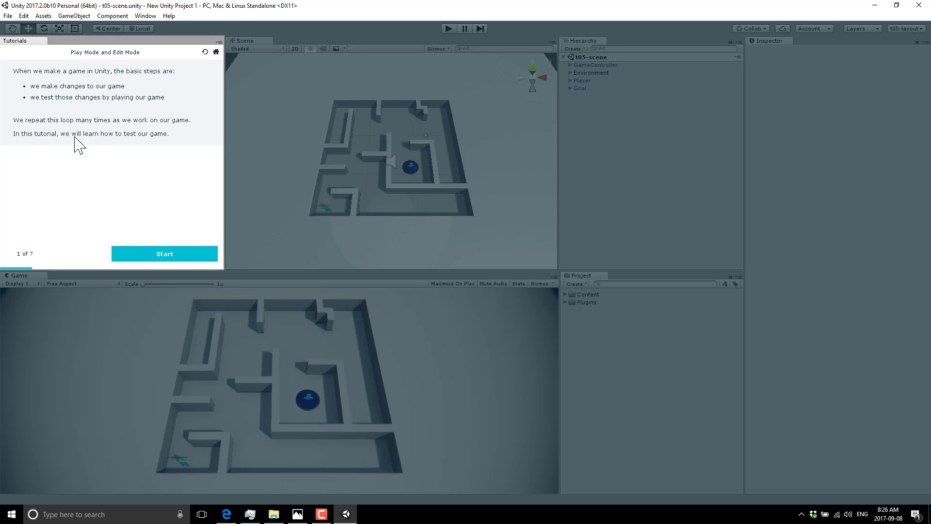
Step: Advance through the Scene and Game view explanations to the Enter Play Mode step
left_click(180, 253)
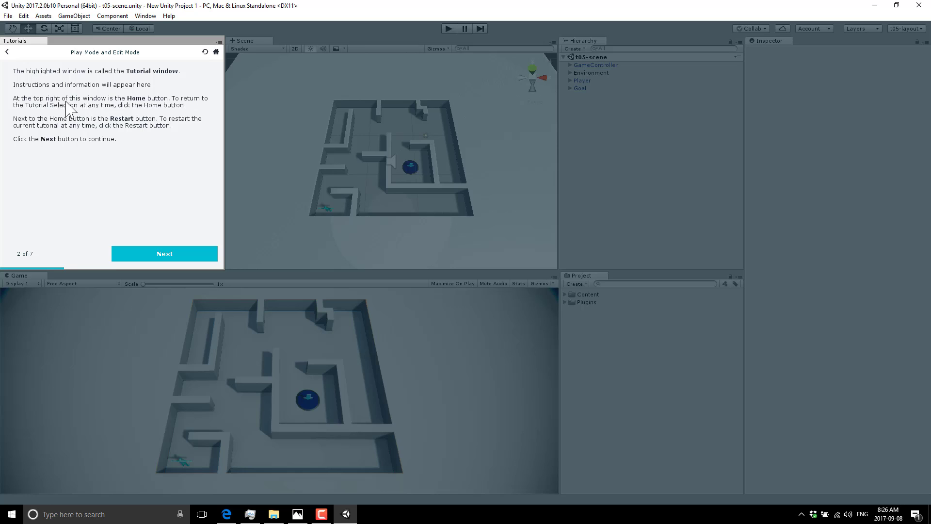
left_click(175, 254)
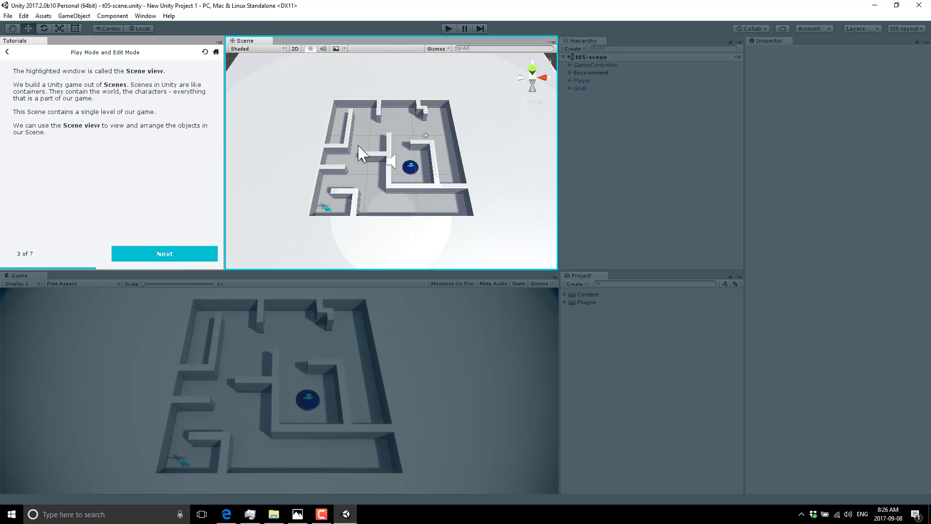
left_click(155, 257)
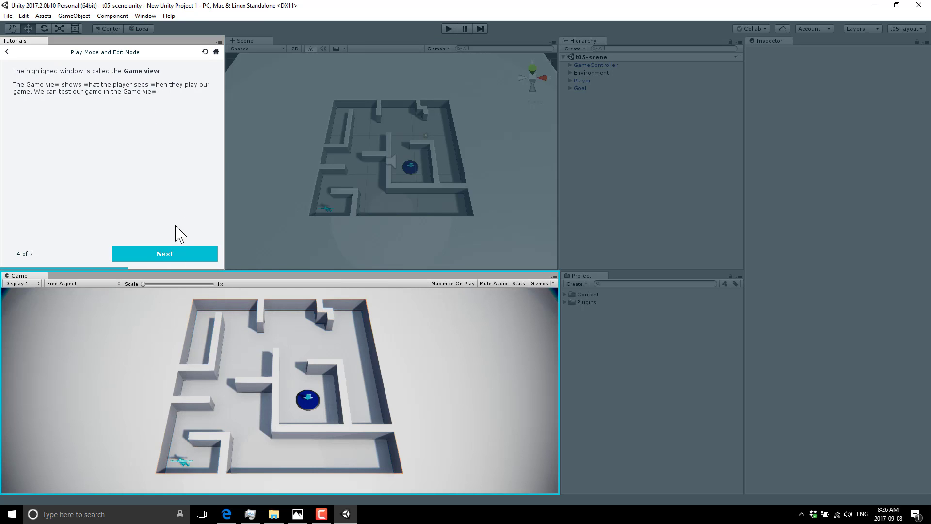
left_click(191, 256)
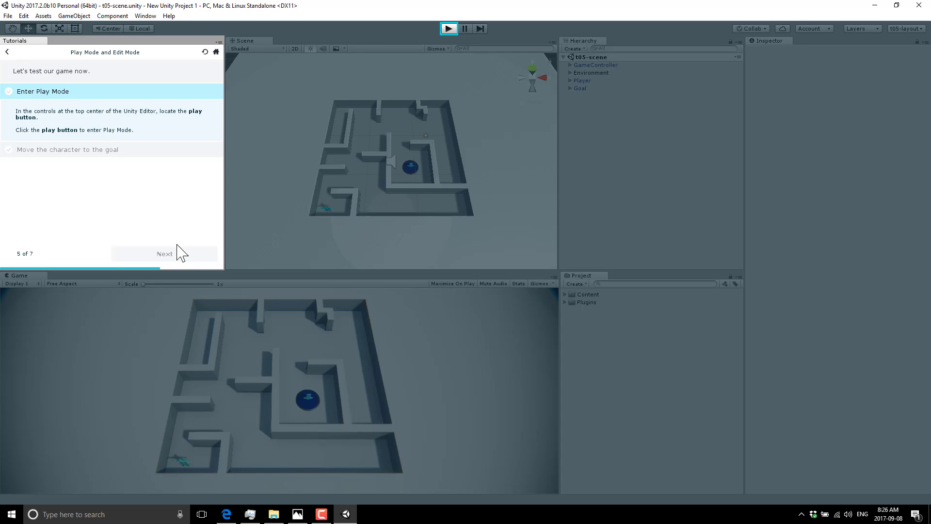
Step: Enter Play Mode and steer the character through the maze onto the goal with arrow keys
left_click(451, 28)
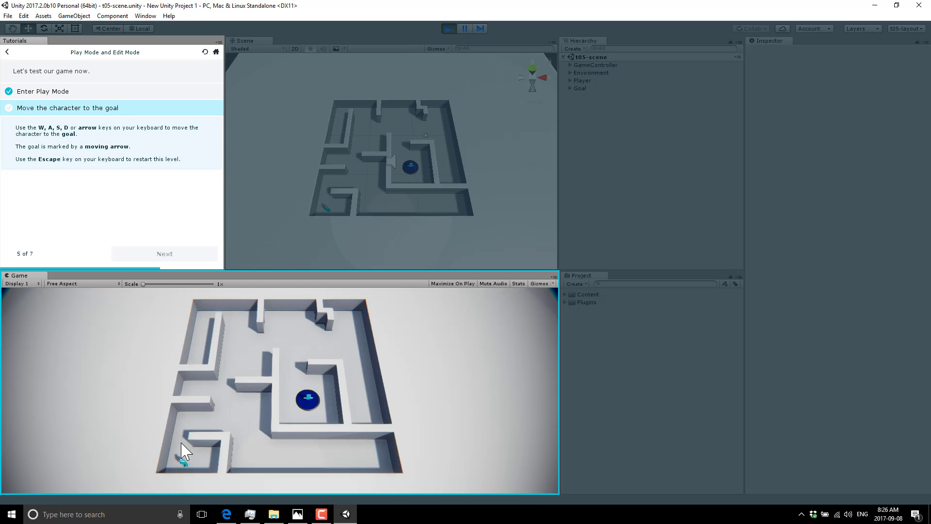
key("Up")
key("Right")
key("Up")
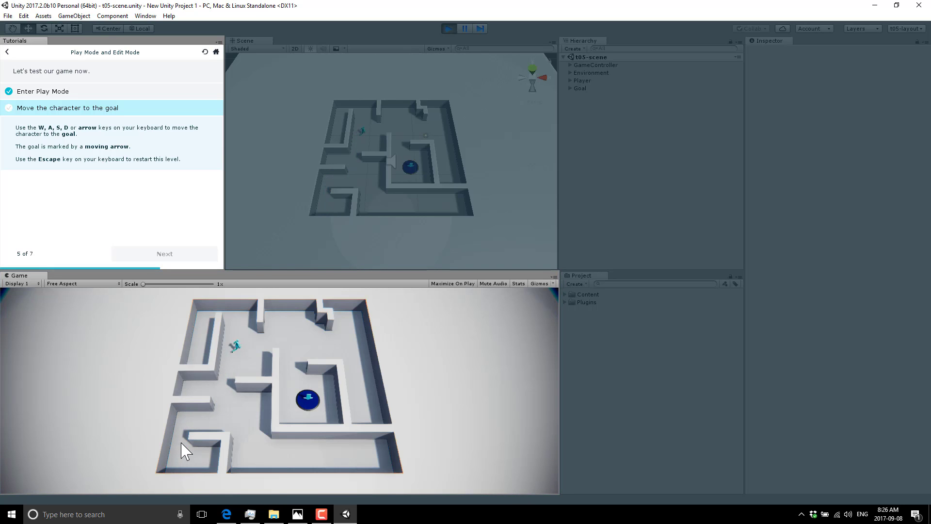
key("Right")
key("Down")
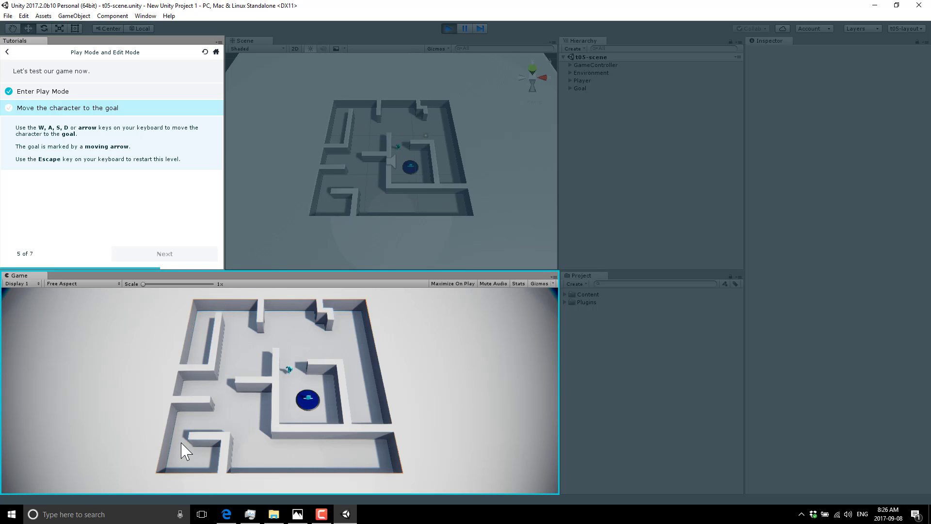
key("Down")
key("Right")
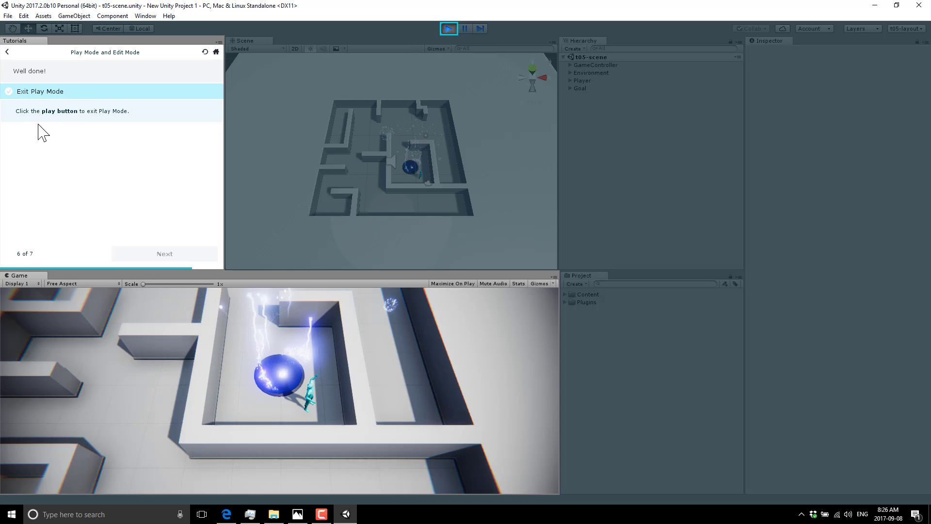
Step: Exit Play Mode and advance to the tutorial's final page, 7 of 7
left_click(447, 28)
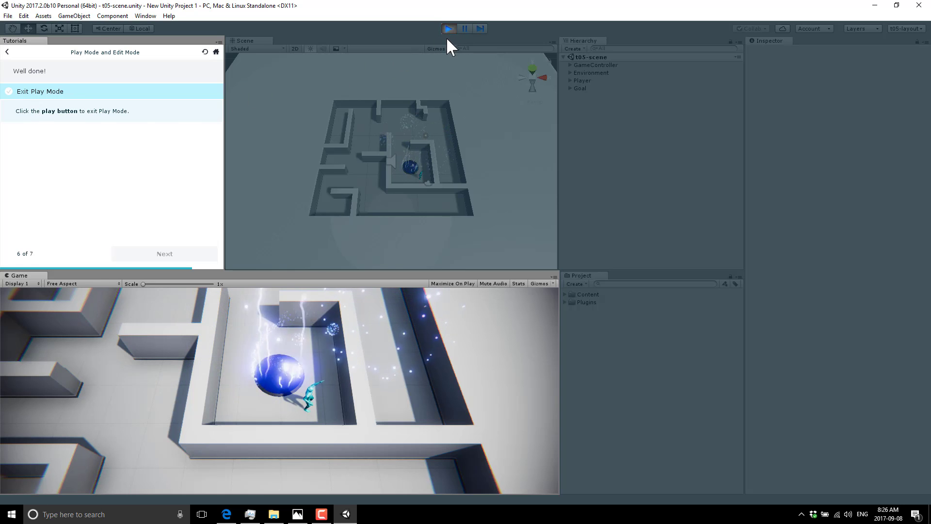
left_click(448, 29)
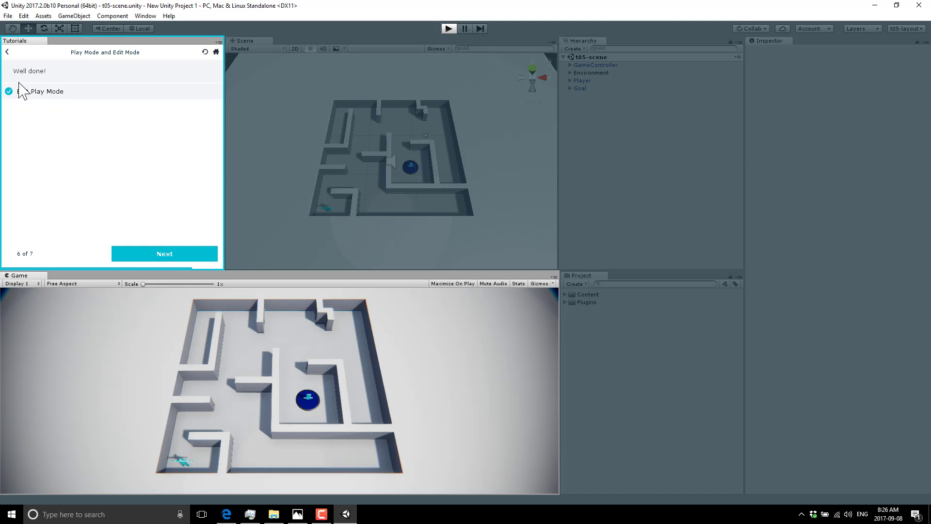
left_click(170, 254)
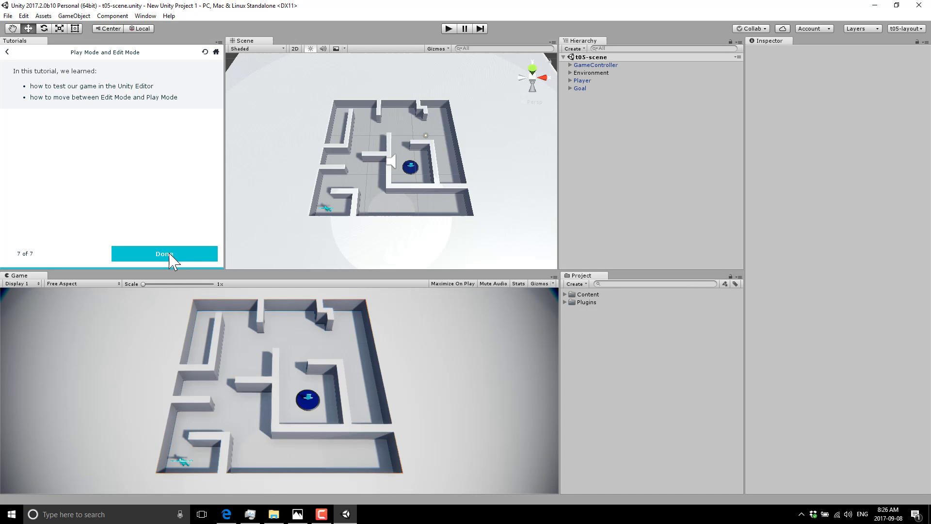
Step: Mark the Play & Edit Mode tutorial done to reopen the basic tutorials list
left_click(170, 253)
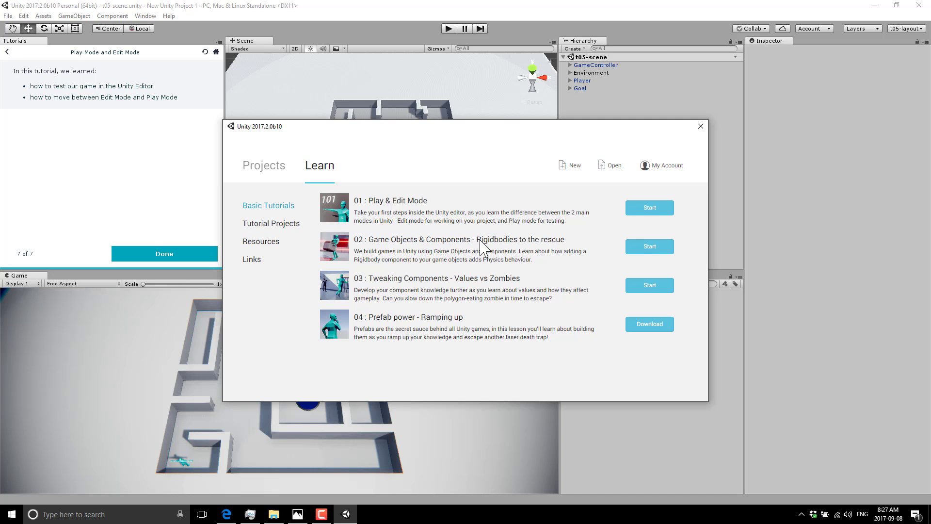
Step: Start tutorial 02, Game Objects & Components, forgetting the current project instead of keeping it
left_click(641, 247)
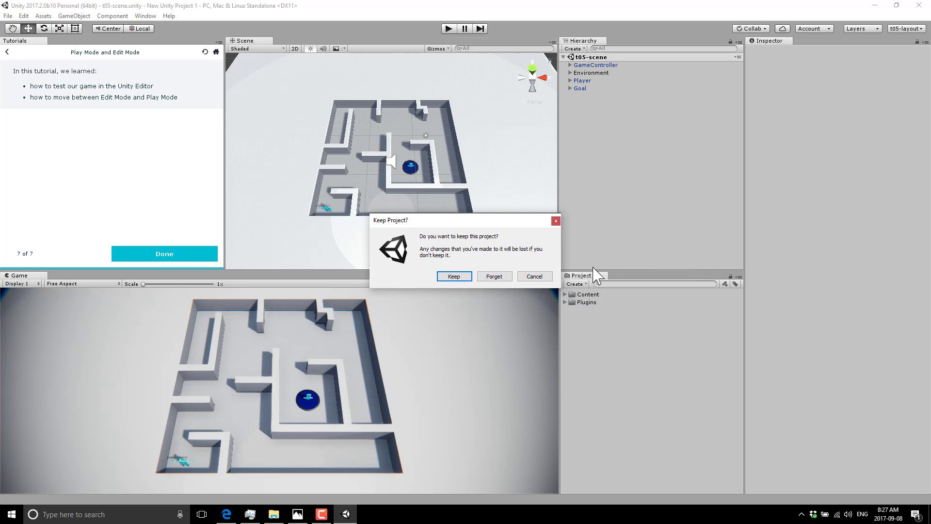
left_click(481, 277)
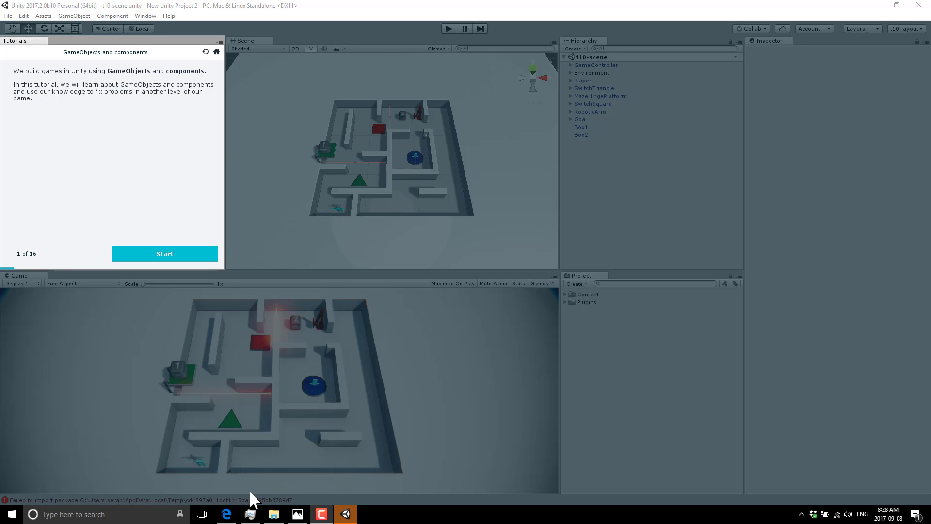
Step: In Edge, copy the unity3d.com/unity/beta page address from the address bar
left_click(226, 515)
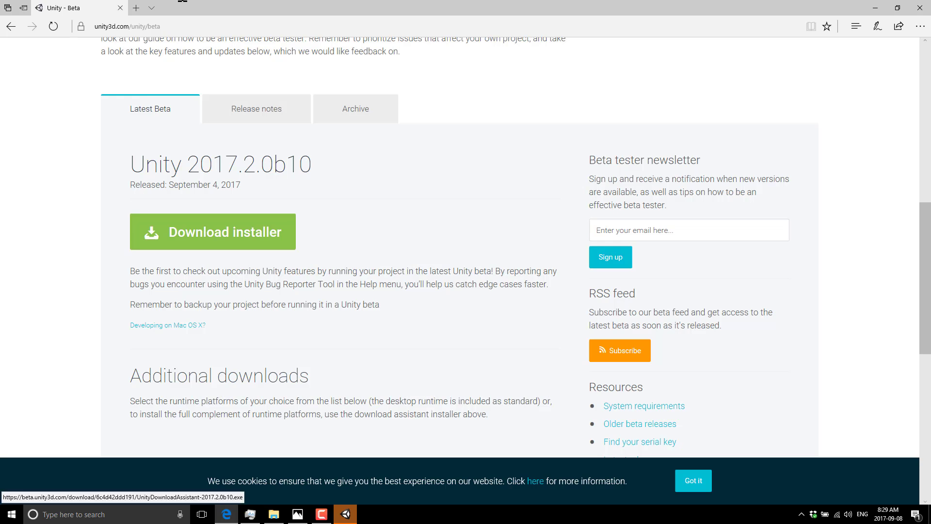
left_click(183, 29)
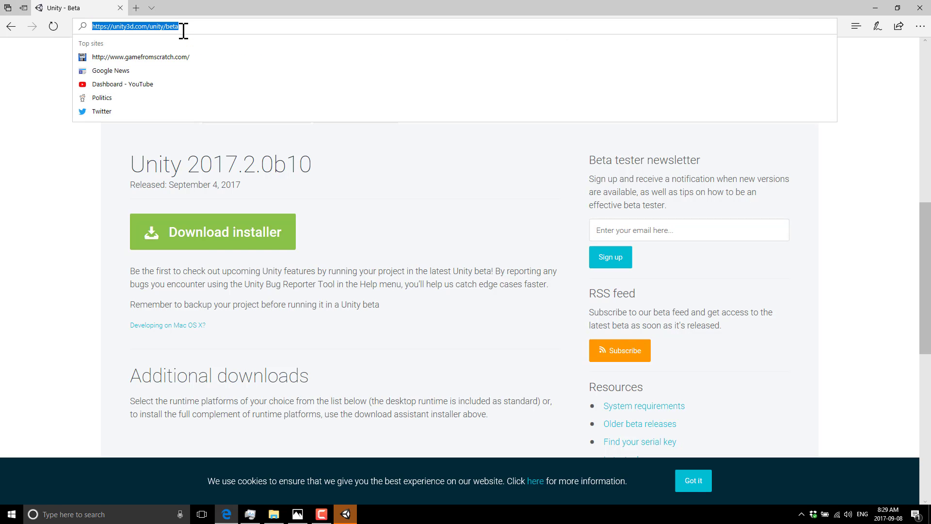
right_click(184, 30)
left_click(187, 59)
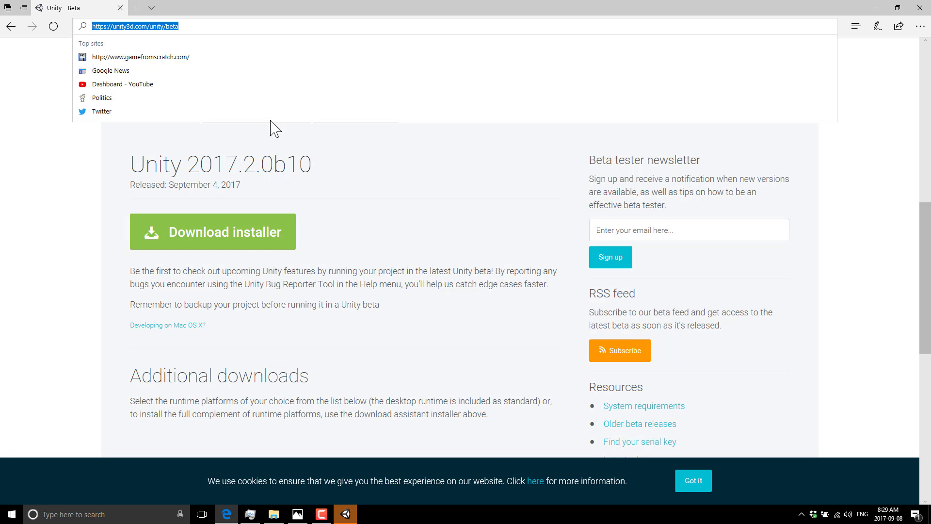